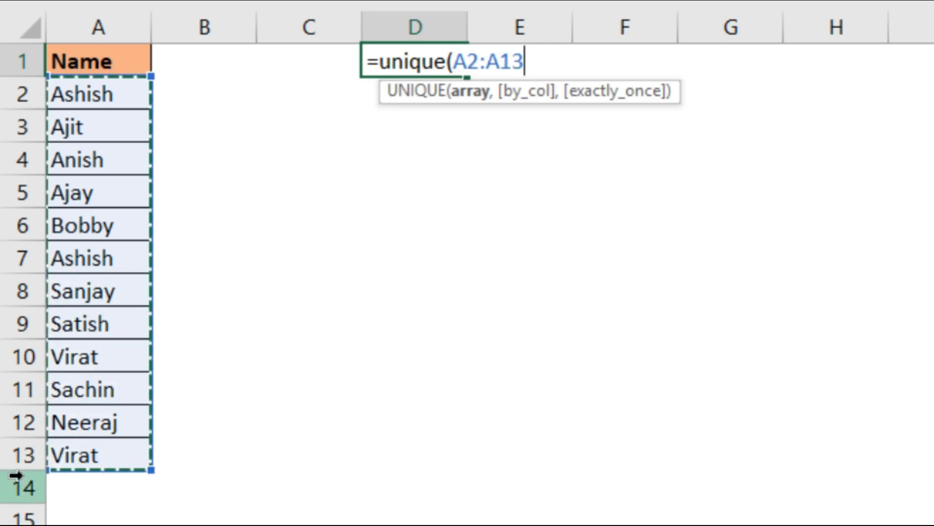
Complete the UNIQUE formula in D1 as =UNIQUE(A2:A13) to list the distinct names from column A.
{"action": "type", "text": ")"}
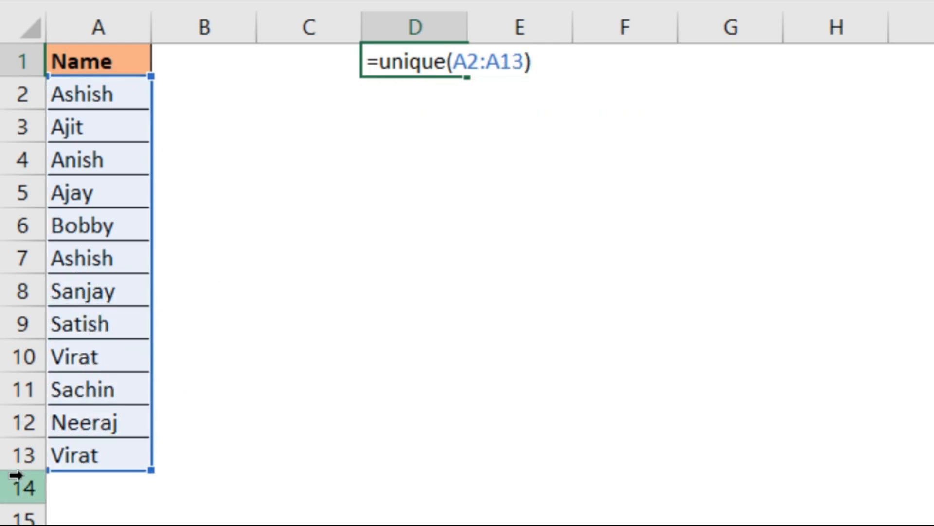
{"action": "key", "text": "Return"}
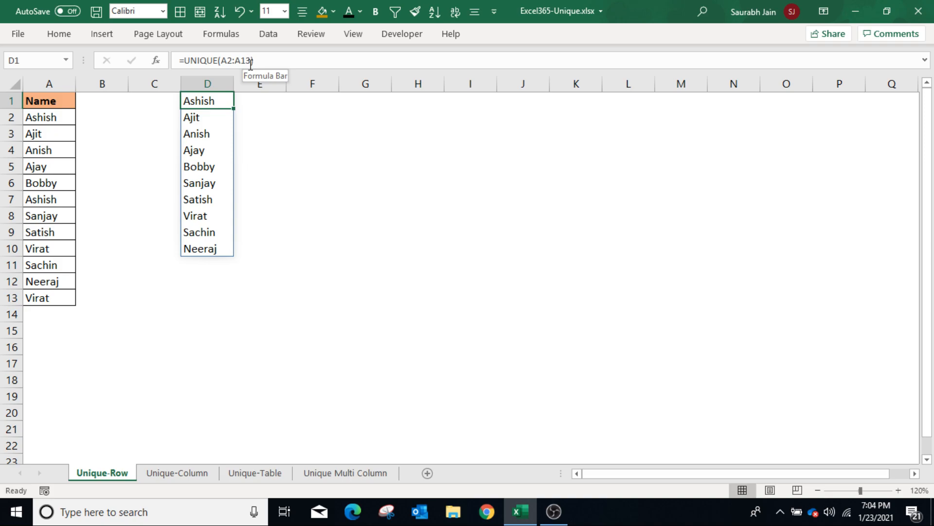
On the Unique-Column sheet, enter =UNIQUE(A3:L3,TRUE) in A6 to extract the distinct names across row 3.
{"action": "left_click", "coordinate": [180, 475]}
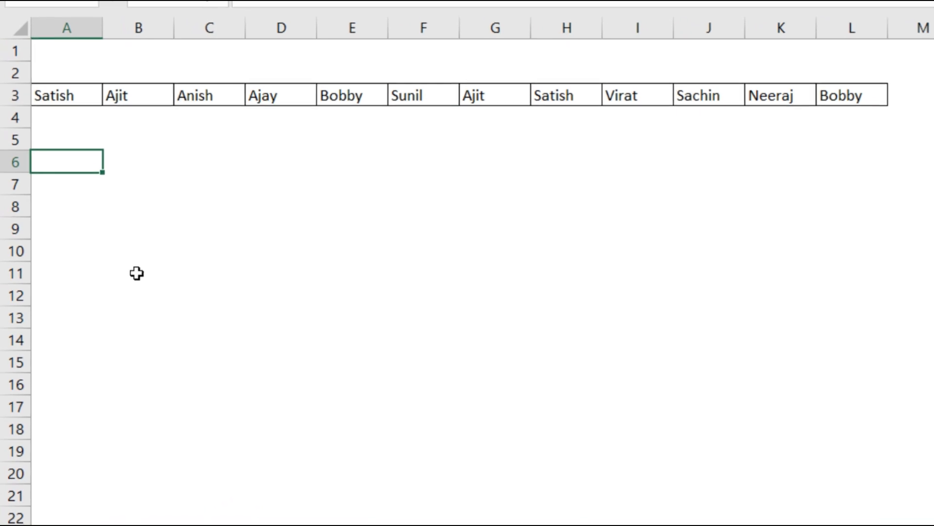
{"action": "type", "text": "=un"}
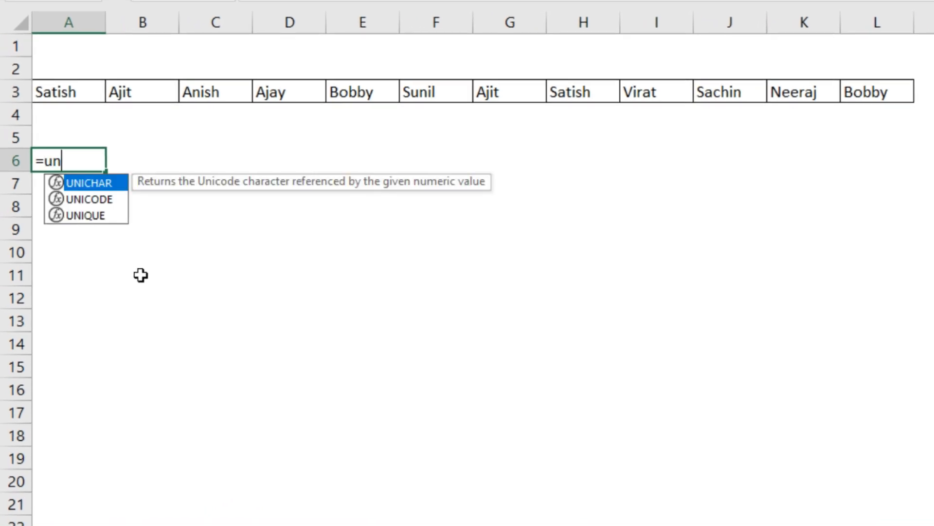
{"action": "type", "text": "ique("}
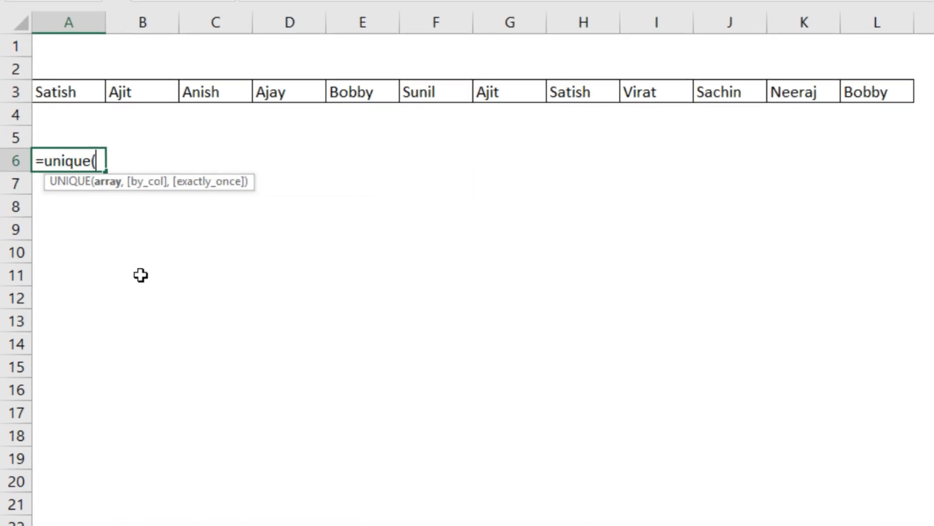
{"action": "left_click_drag", "start_coordinate": [69, 96], "coordinate": [861, 94]}
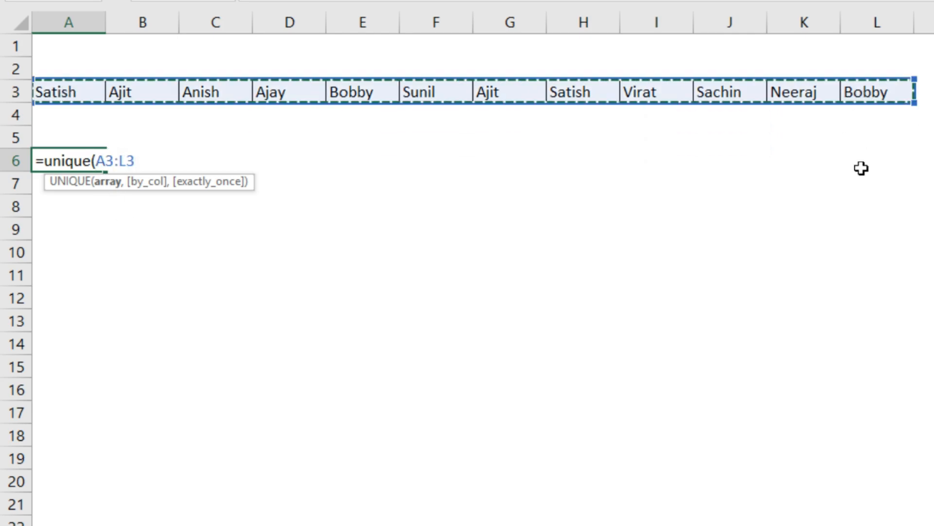
{"action": "type", "text": ","}
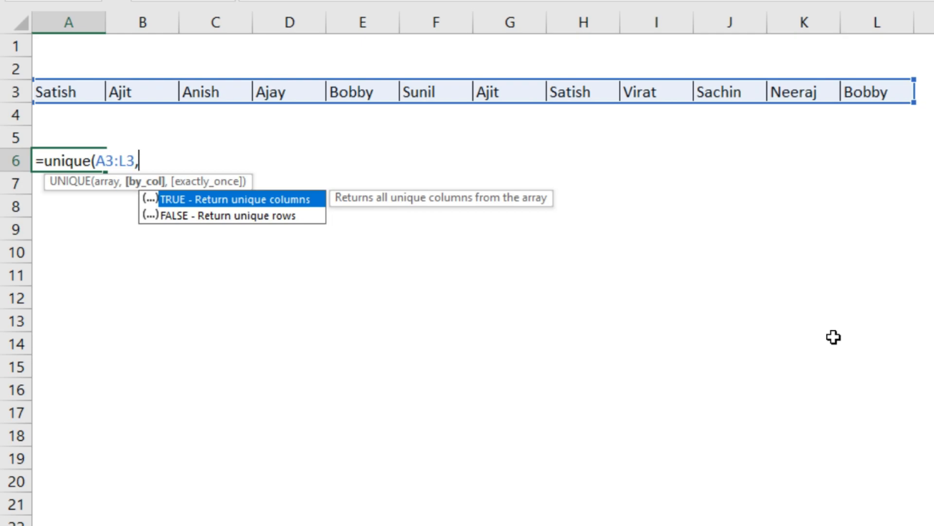
{"action": "type", "text": "tur"}
{"action": "key", "text": "BackSpace"}
{"action": "key", "text": "BackSpace"}
{"action": "type", "text": "rue)"}
{"action": "key", "text": "Return"}
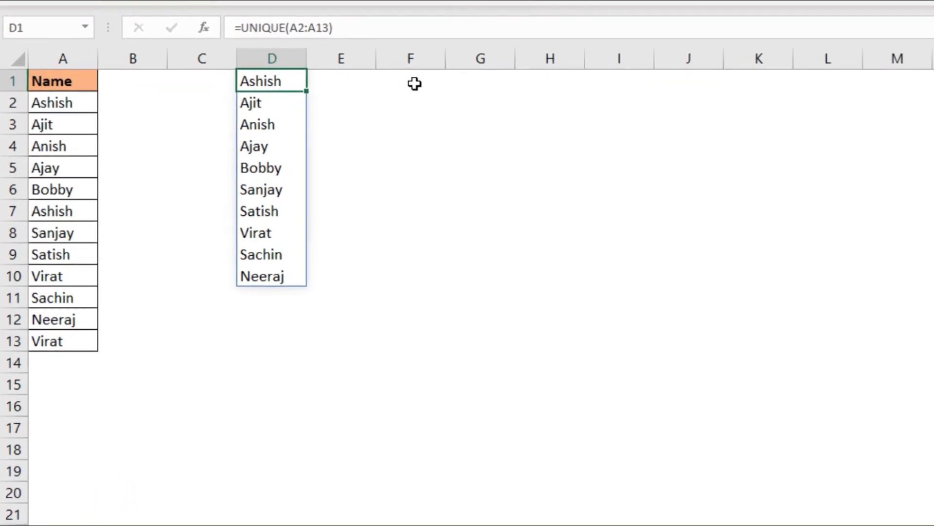
On the Unique-Row sheet, enter =UNIQUE(A2:A13,,TRUE) in F1 to extract names occurring exactly once in column A.
{"action": "left_click", "coordinate": [537, 57]}
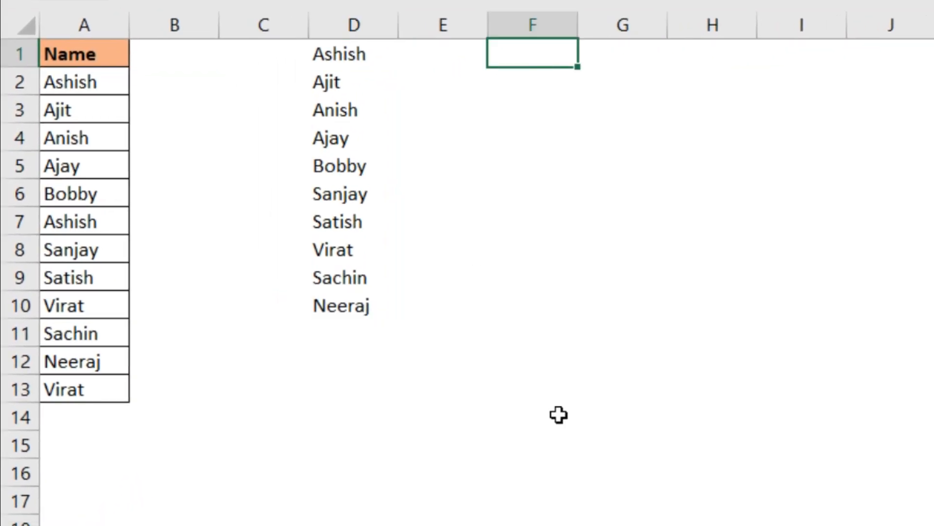
{"action": "type", "text": "=uni"}
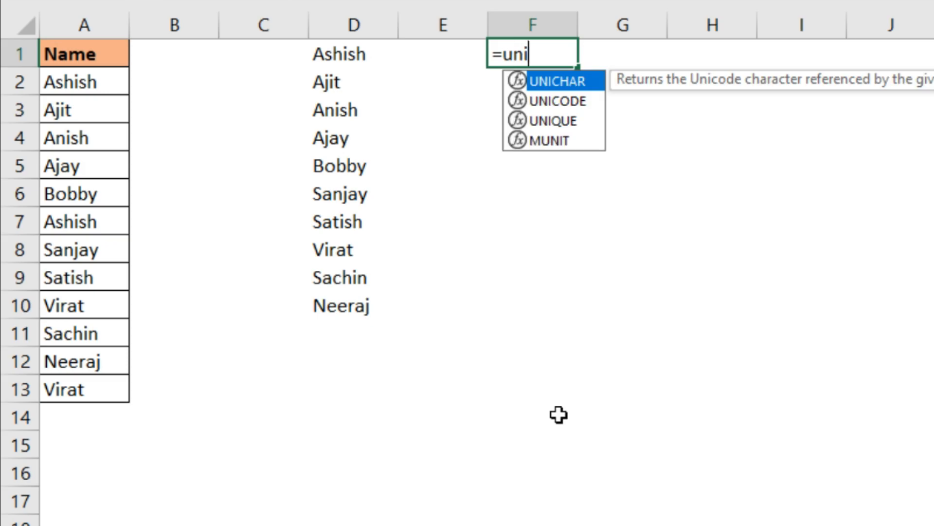
{"action": "type", "text": "que("}
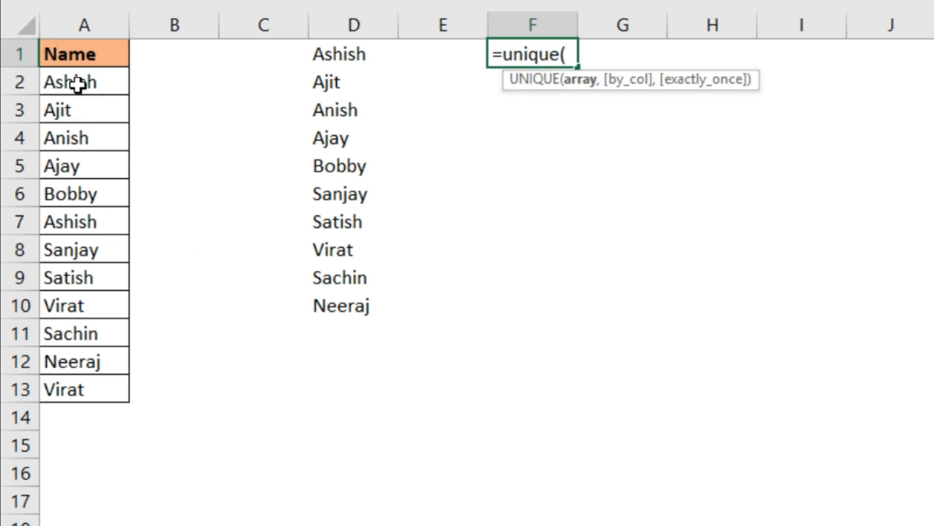
{"action": "left_click_drag", "start_coordinate": [77, 84], "coordinate": [78, 387]}
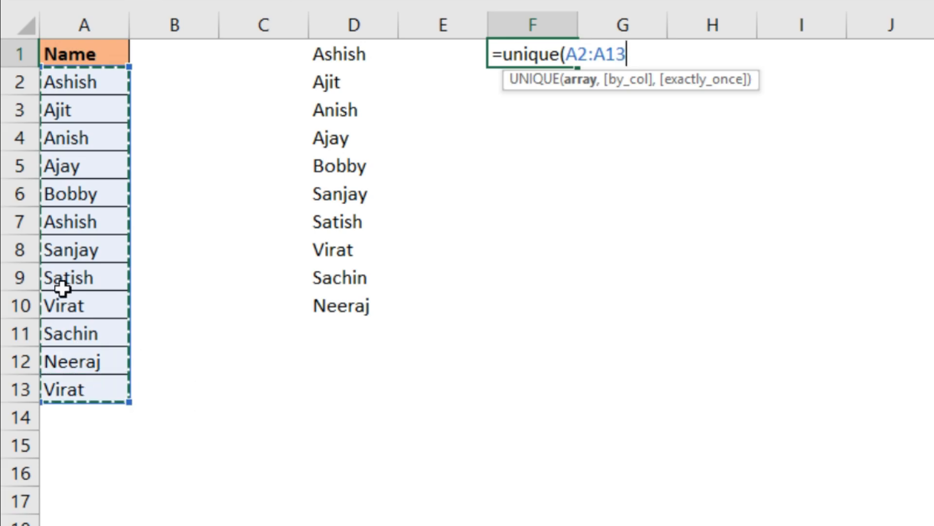
{"action": "type", "text": ","}
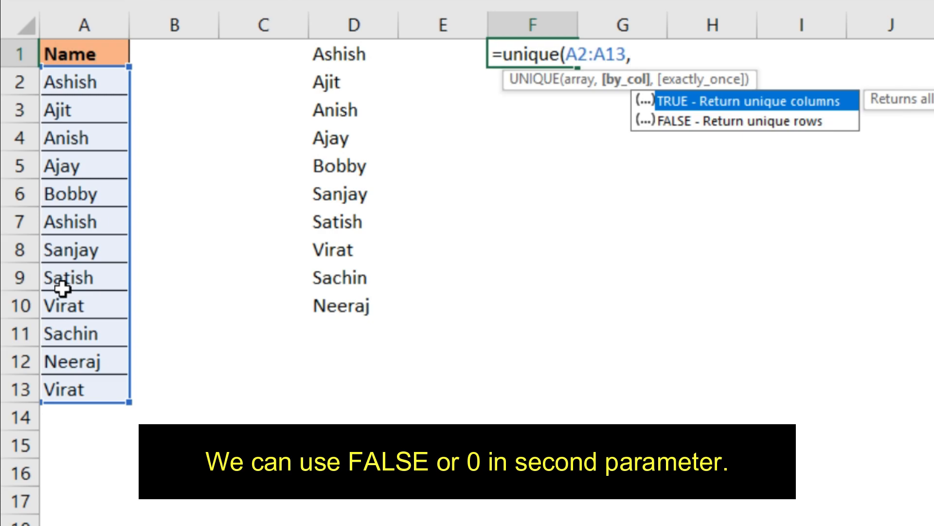
{"action": "type", "text": ","}
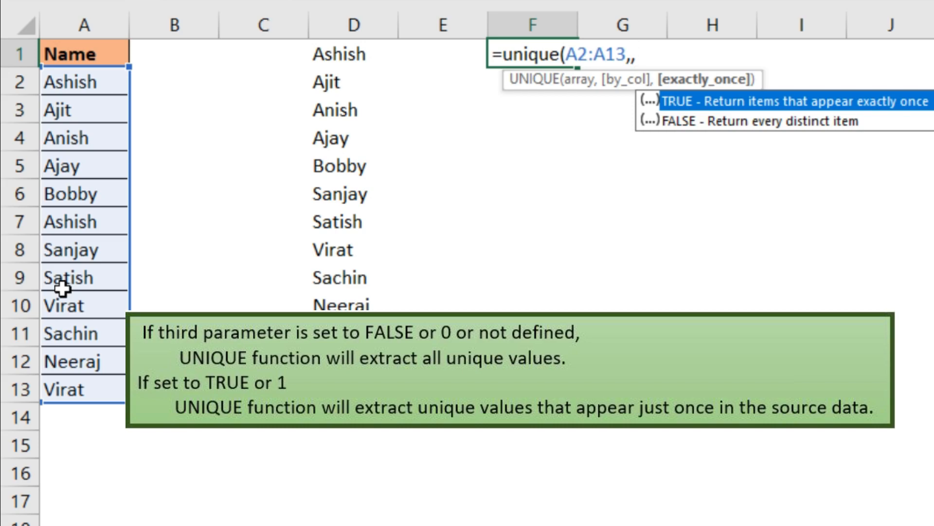
{"action": "type", "text": "TRU"}
{"action": "key", "text": "BackSpace"}
{"action": "type", "text": "UE)"}
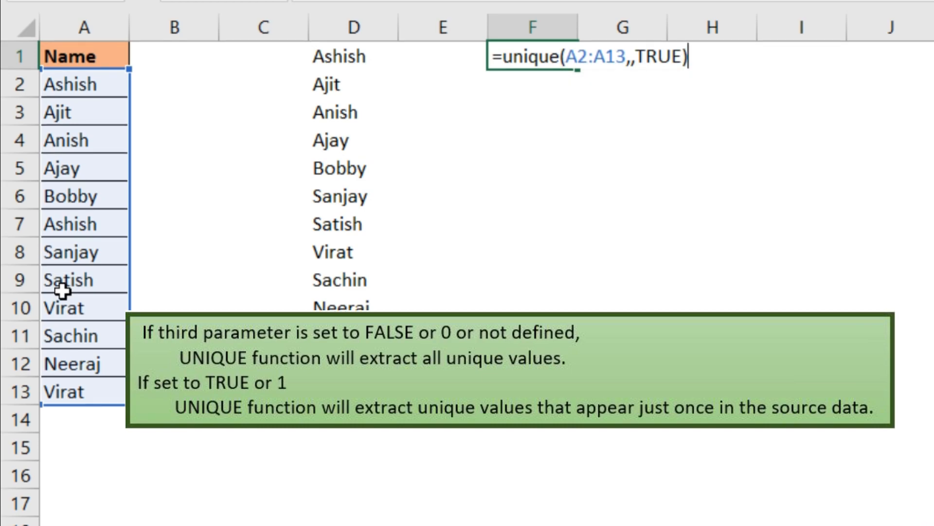
{"action": "key", "text": "Return"}
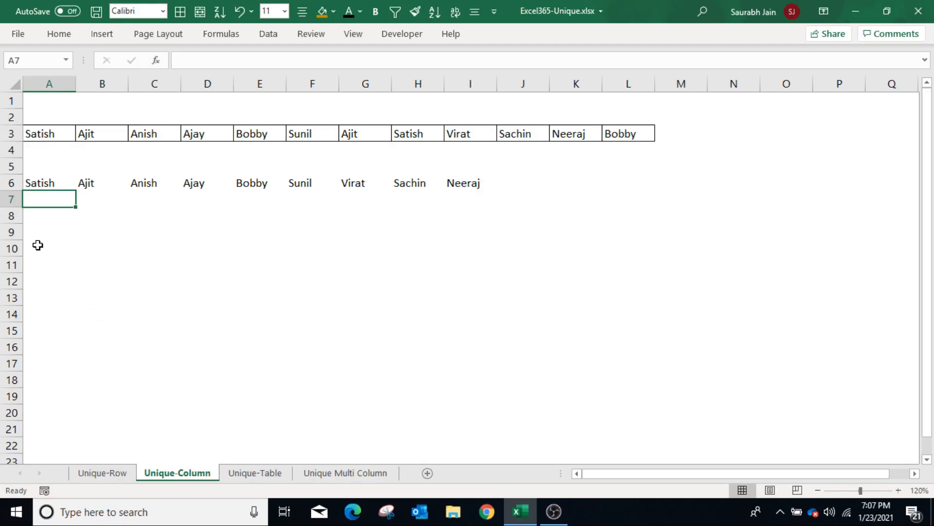
On the Unique-Column sheet, enter =UNIQUE(A3:L3,TRUE,1) in A10 to extract names occurring exactly once in row 3.
{"action": "left_click", "coordinate": [36, 246]}
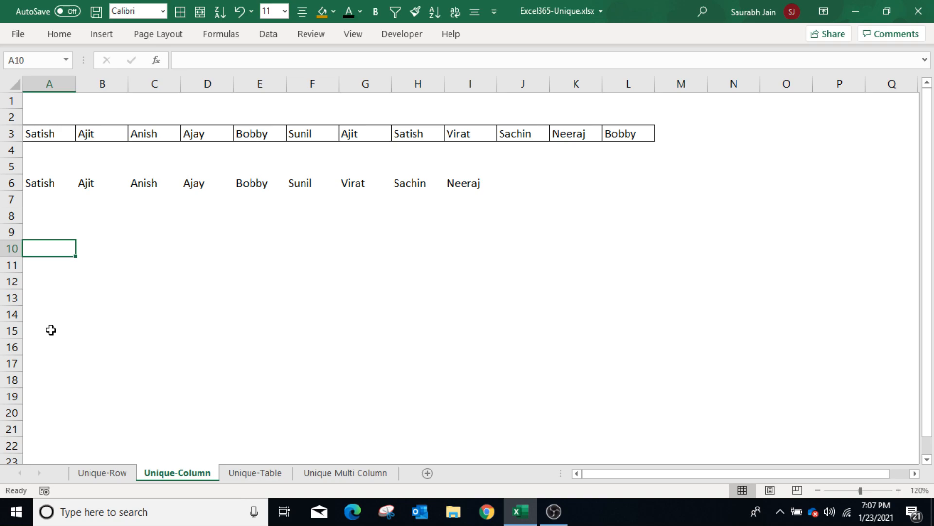
{"action": "type", "text": "=uni"}
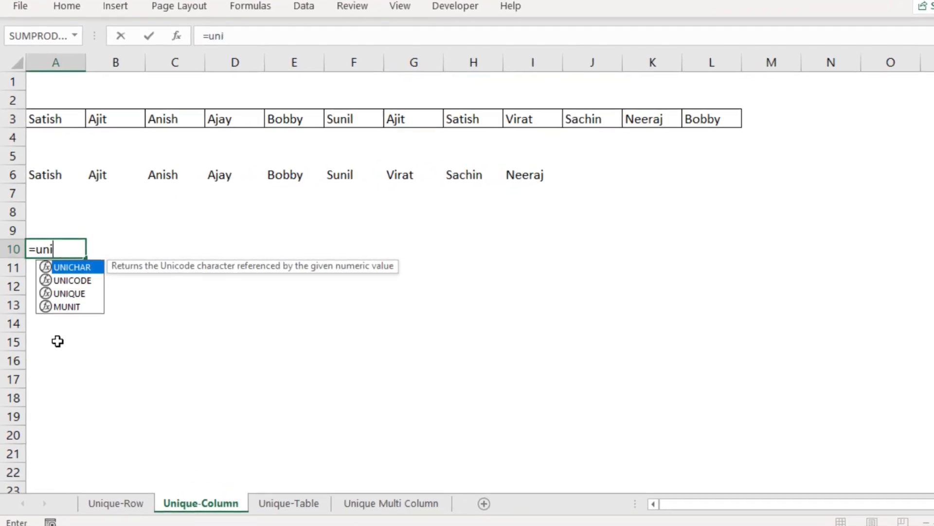
{"action": "type", "text": "que"}
{"action": "type", "text": "("}
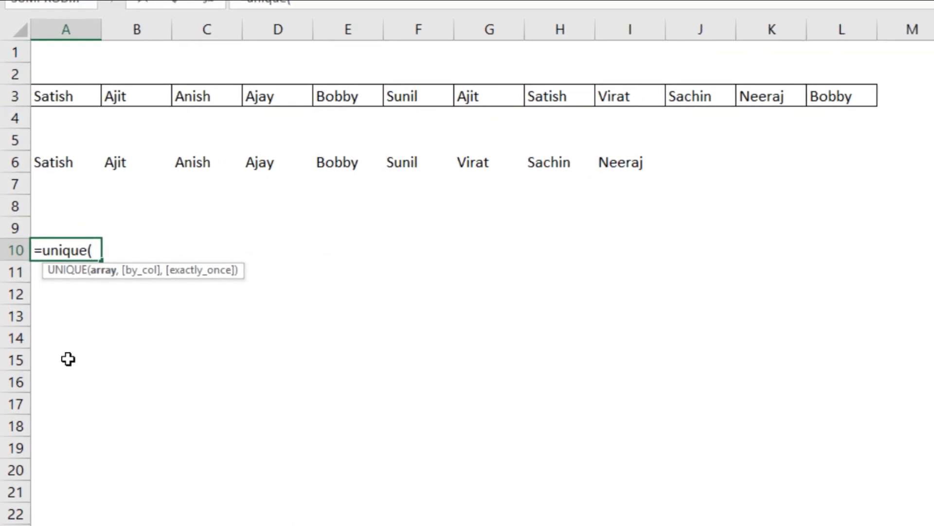
{"action": "left_click_drag", "start_coordinate": [64, 98], "coordinate": [893, 91]}
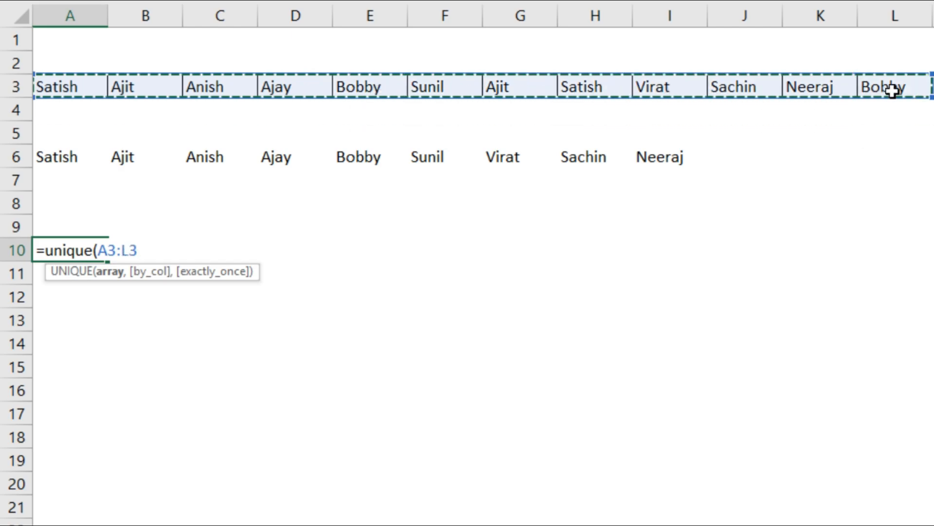
{"action": "type", "text": ","}
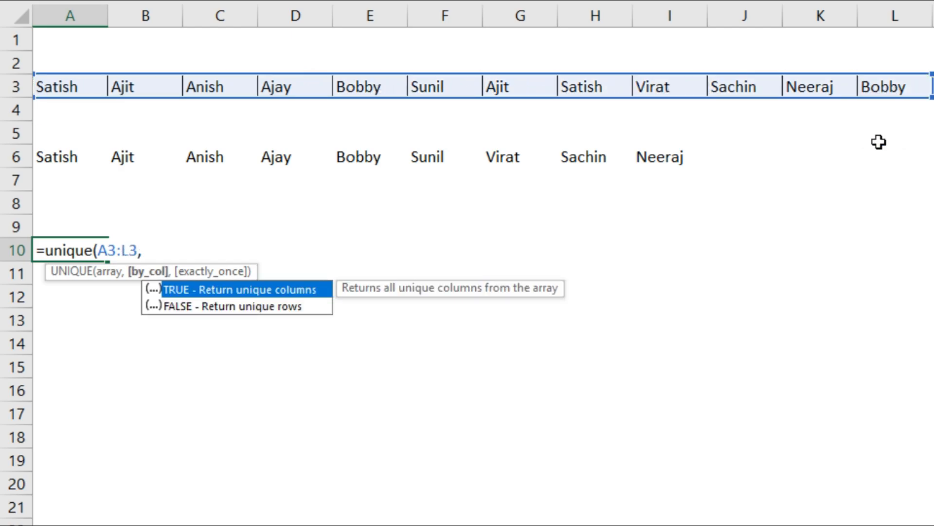
{"action": "type", "text": "TRUE,"}
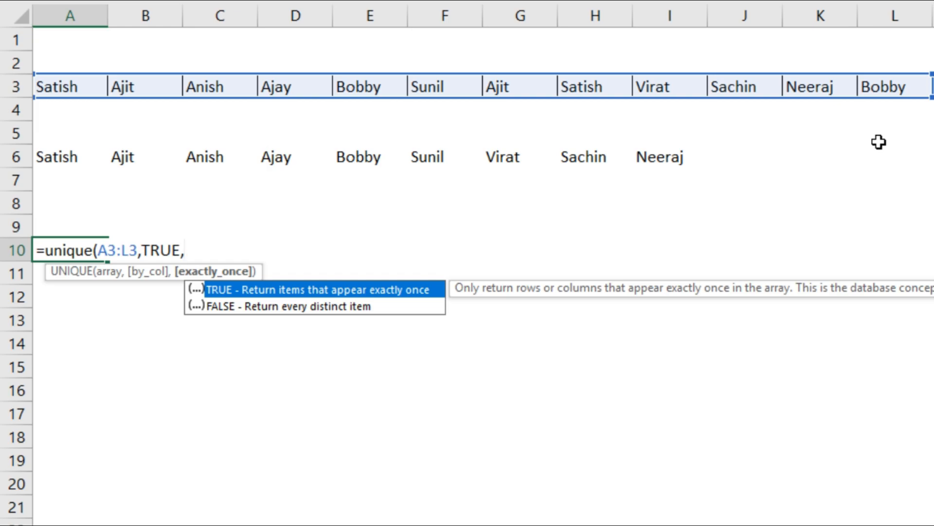
{"action": "type", "text": "T"}
{"action": "key", "text": "BackSpace"}
{"action": "type", "text": "1)"}
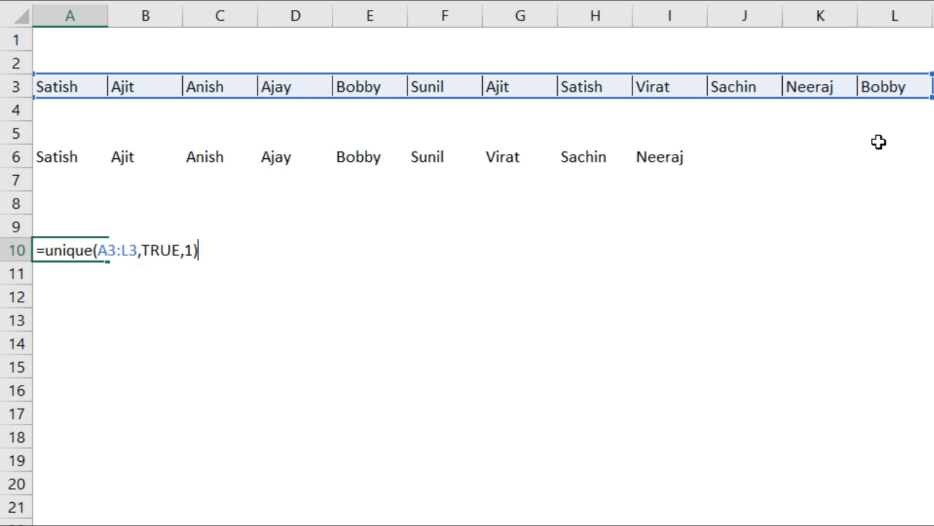
{"action": "key", "text": "Return"}
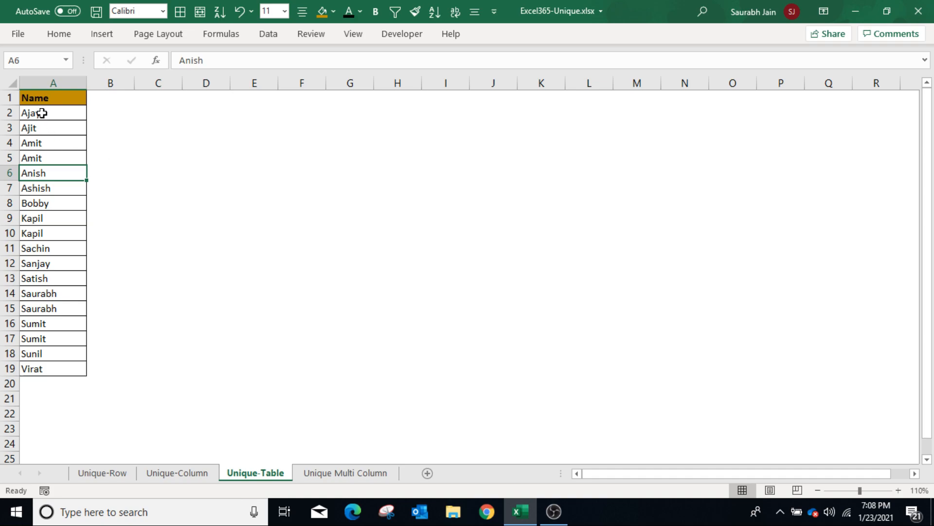
Convert the name list in A1:A19 on the Unique-Table sheet into a table with headers.
{"action": "left_click", "coordinate": [46, 144]}
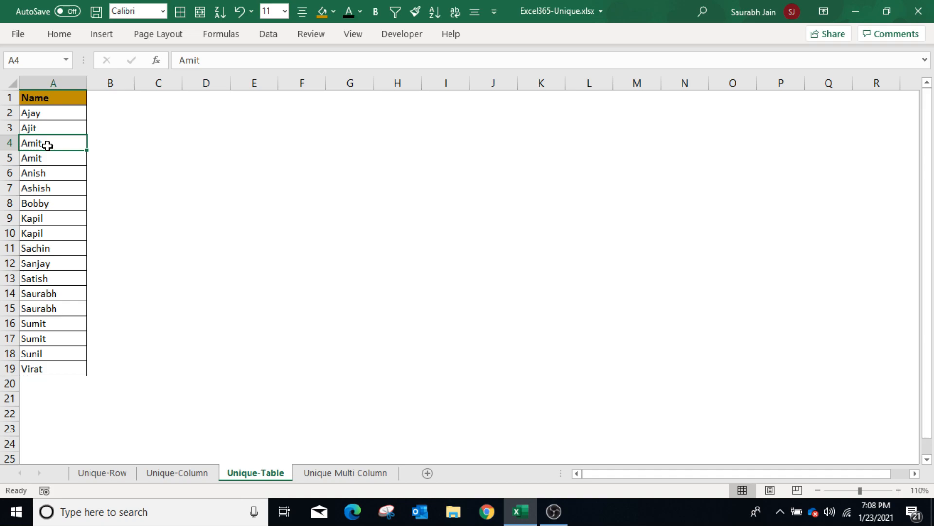
{"action": "key", "text": "ctrl+t"}
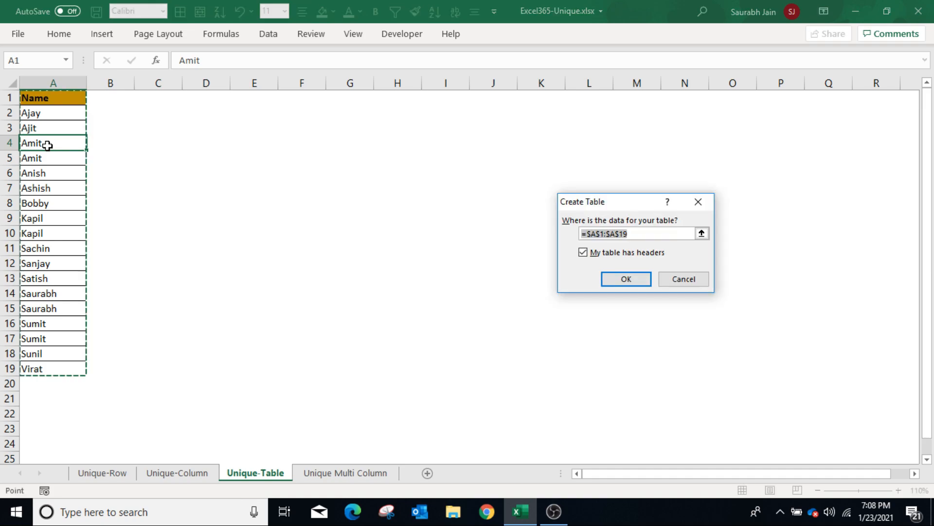
{"action": "left_click", "coordinate": [633, 284]}
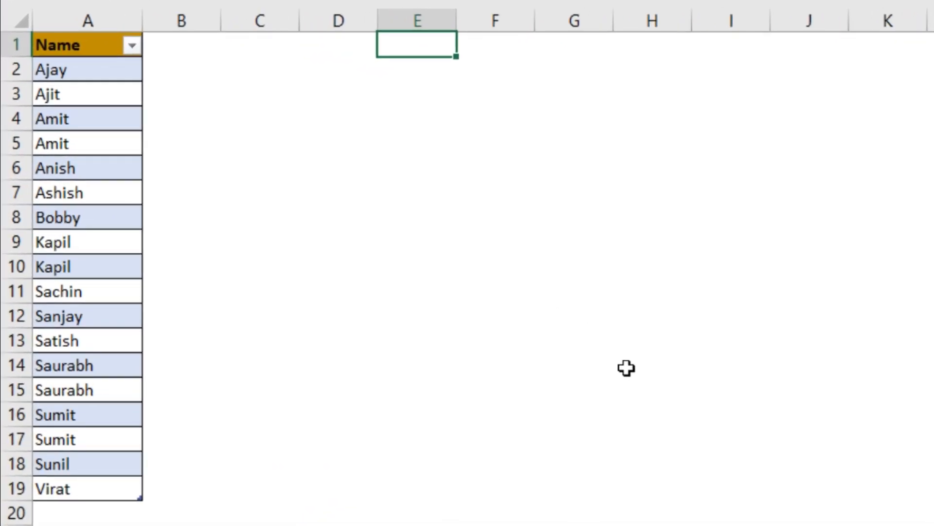
Enter =UNIQUE(Table4[Name]) in E1 to list the distinct names from the table's Name column.
{"action": "type", "text": "=unique("}
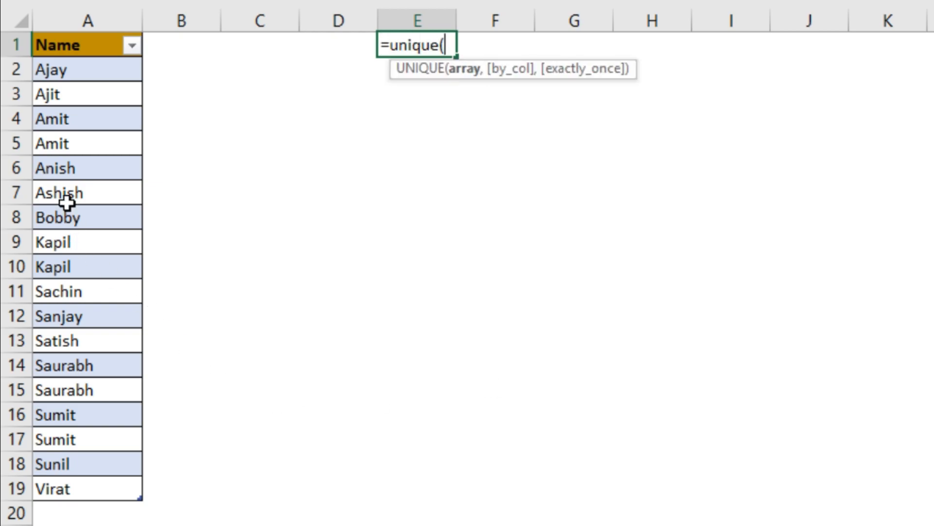
{"action": "left_click_drag", "start_coordinate": [94, 72], "coordinate": [77, 492]}
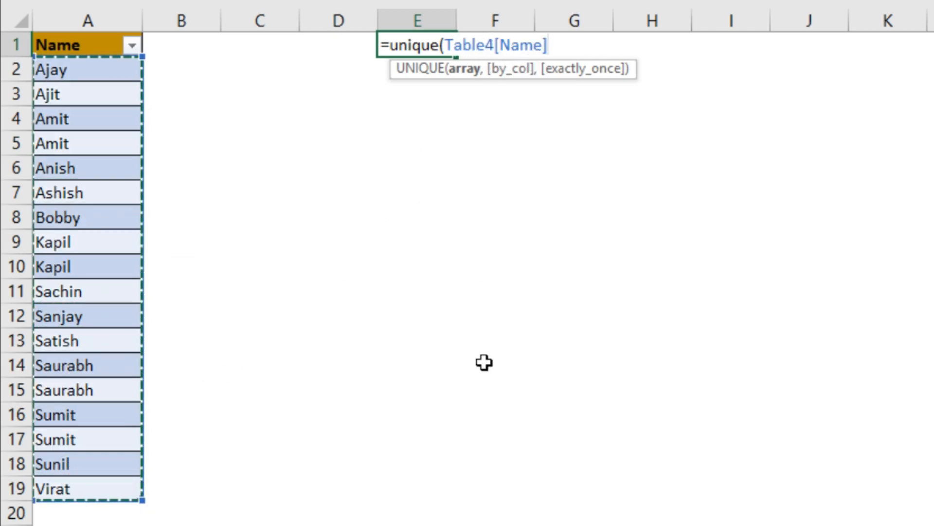
{"action": "type", "text": ")"}
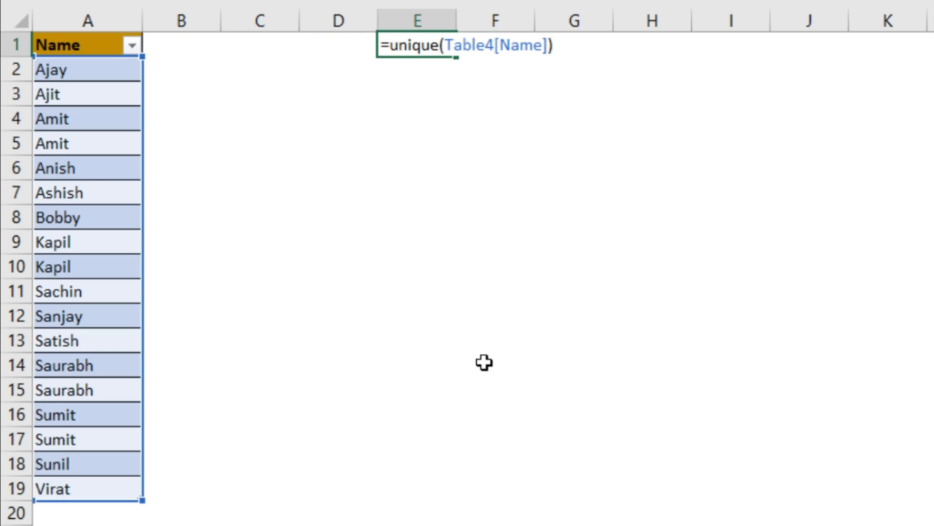
{"action": "key", "text": "Return"}
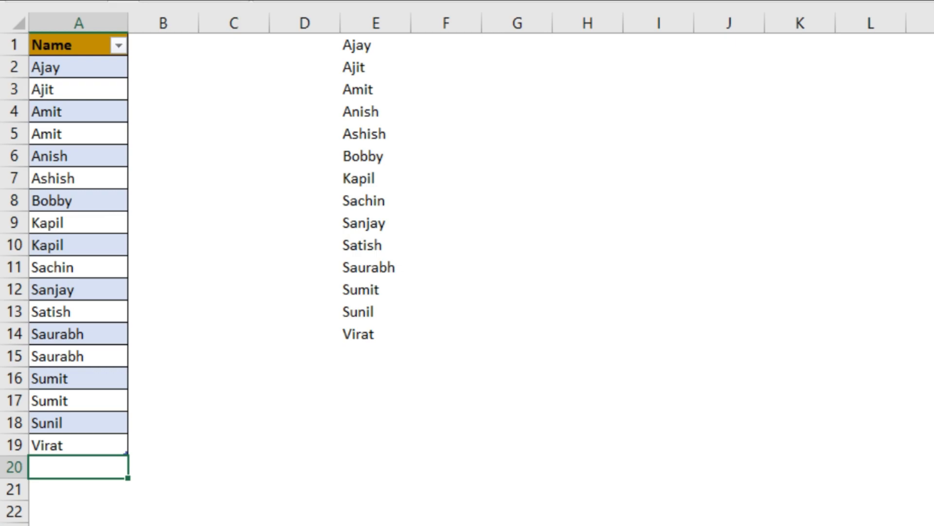
Append two names directly below the table in A20 and A21, first a name already listed and then a new one.
{"action": "type", "text": "Sachi"}
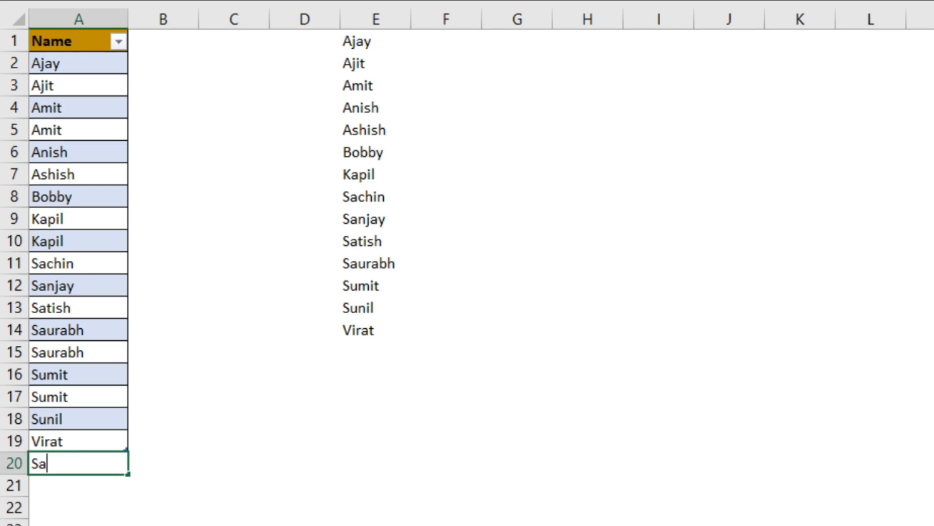
{"action": "type", "text": "n"}
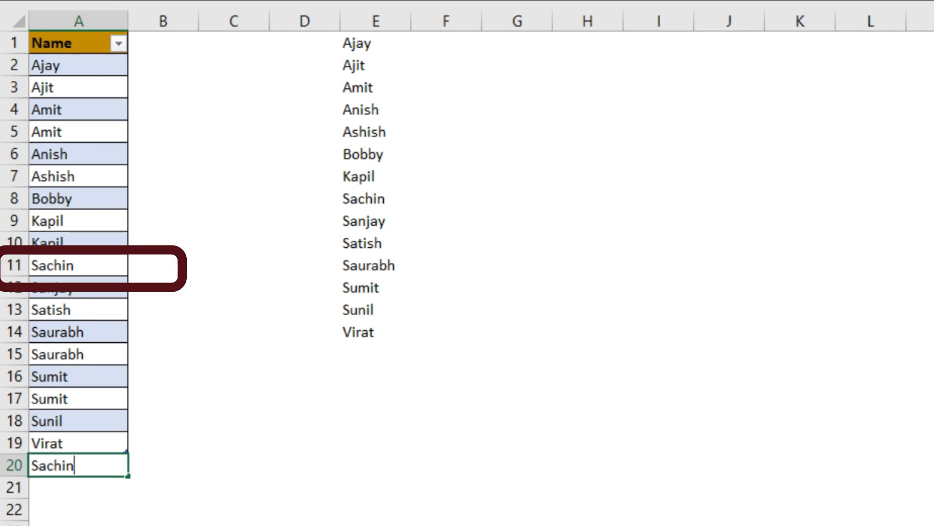
{"action": "key", "text": "Return"}
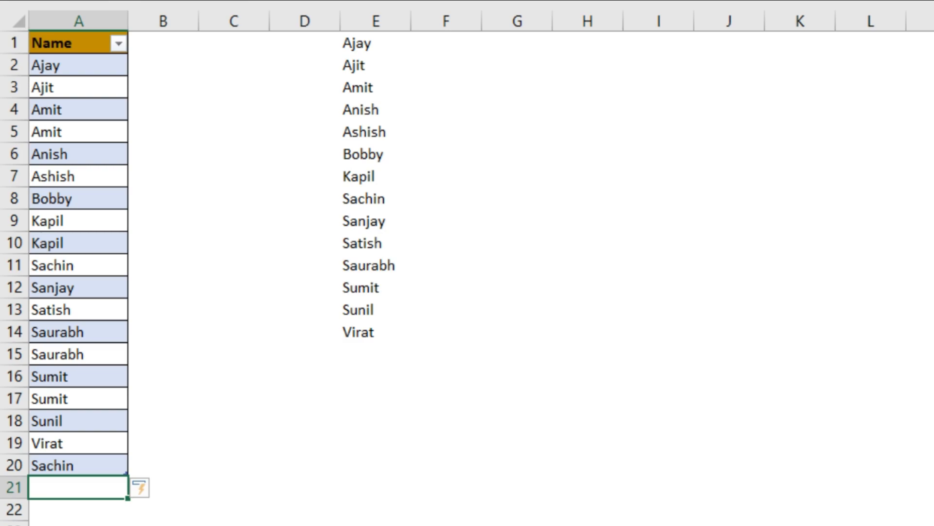
{"action": "type", "text": "ay"}
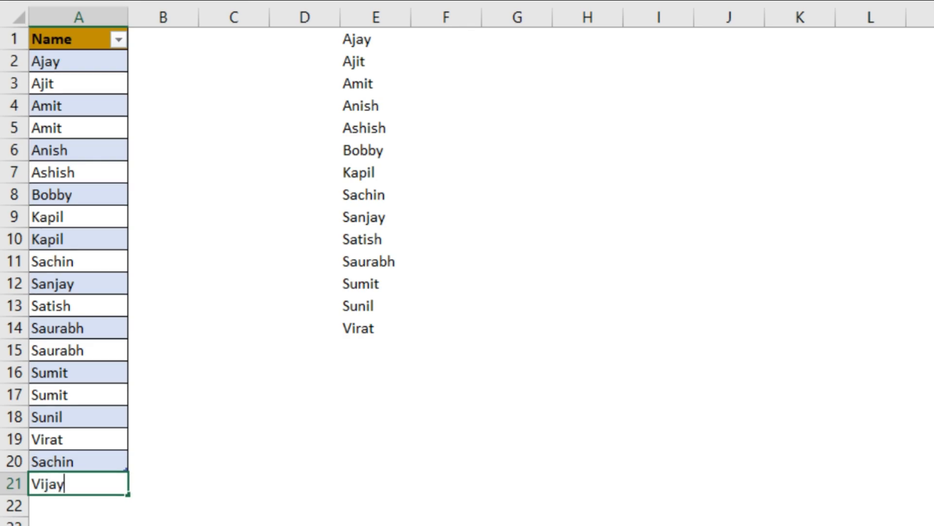
{"action": "key", "text": "Return"}
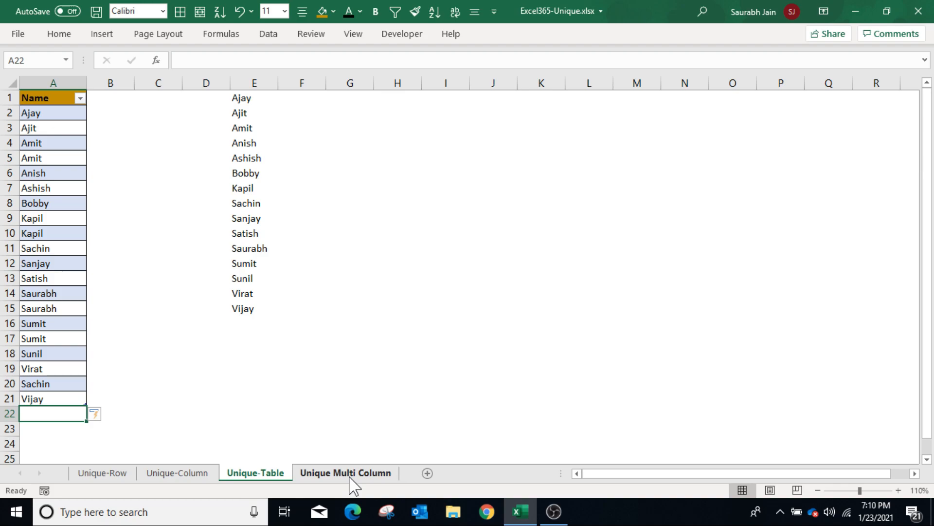
Open the Unique Multi Column sheet.
{"action": "left_click", "coordinate": [349, 474]}
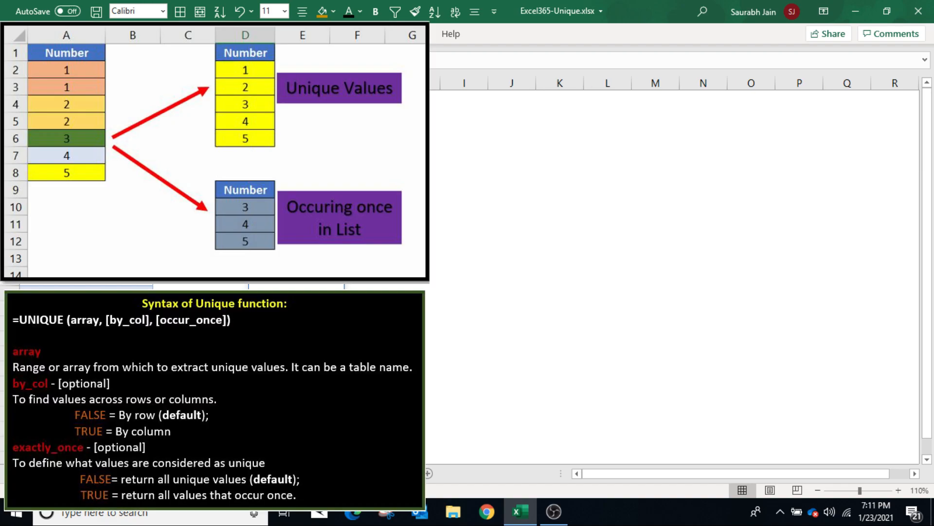